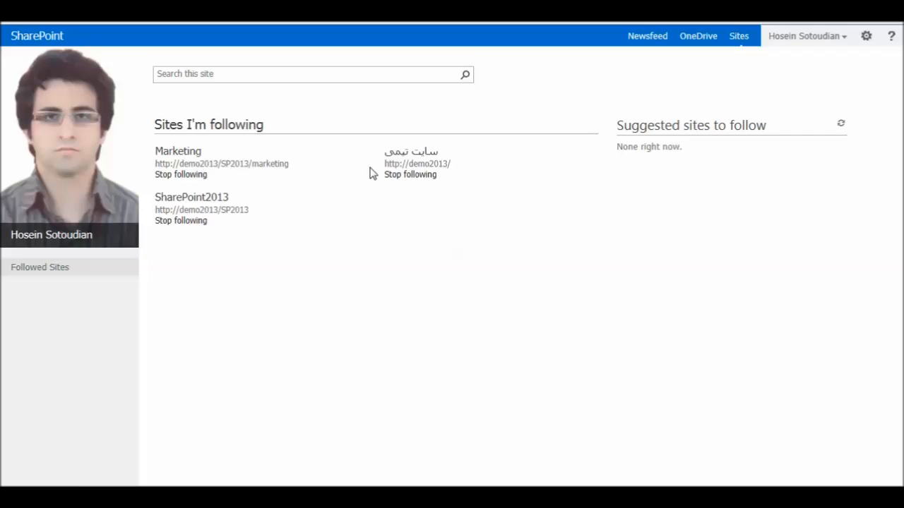
Open the Marketing site from Followed Sites and scroll down to its documents and activity feed
{"action": "left_click", "coordinate": [177, 157]}
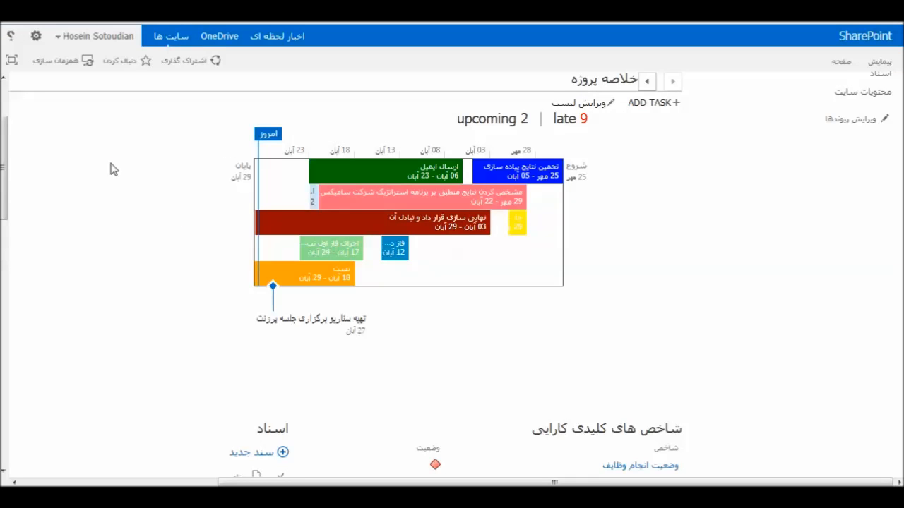
{"action": "left_click_drag", "start_coordinate": [4, 205], "coordinate": [4, 300]}
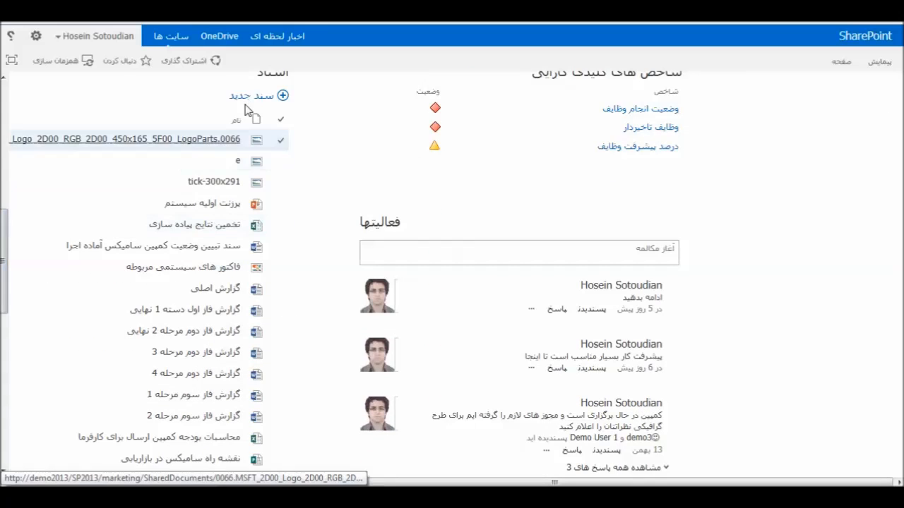
Drag the PDF گزارش آخرین فاز.pdf from Explorer into the Marketing site's Documents library
{"action": "left_click", "coordinate": [69, 337]}
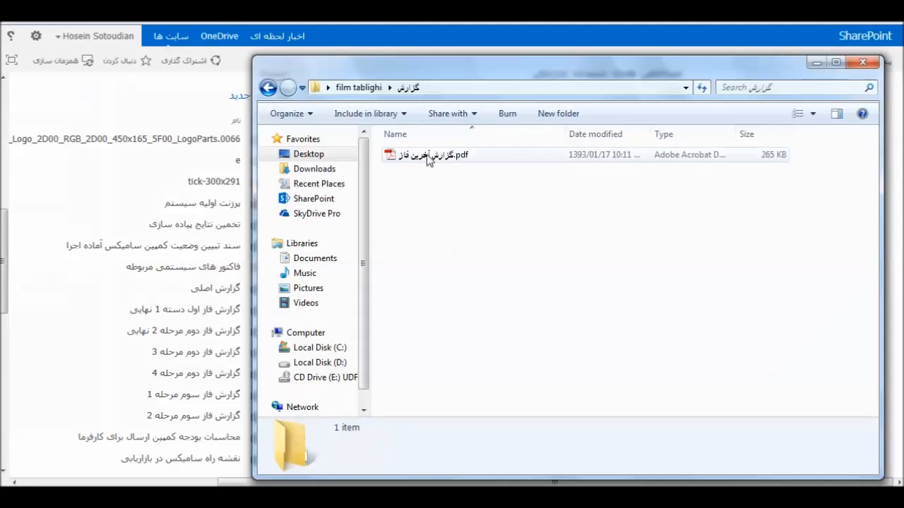
{"action": "left_click", "coordinate": [416, 154]}
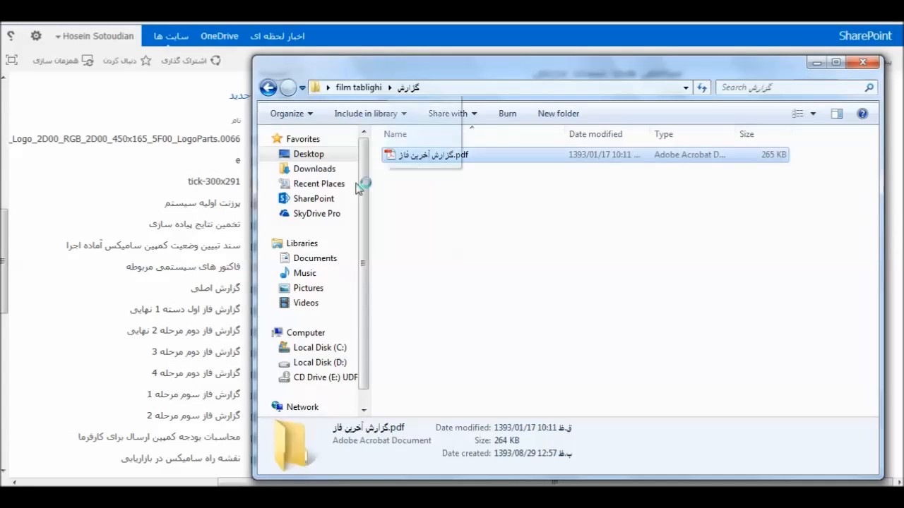
{"action": "left_click_drag", "start_coordinate": [130, 195], "coordinate": [131, 177]}
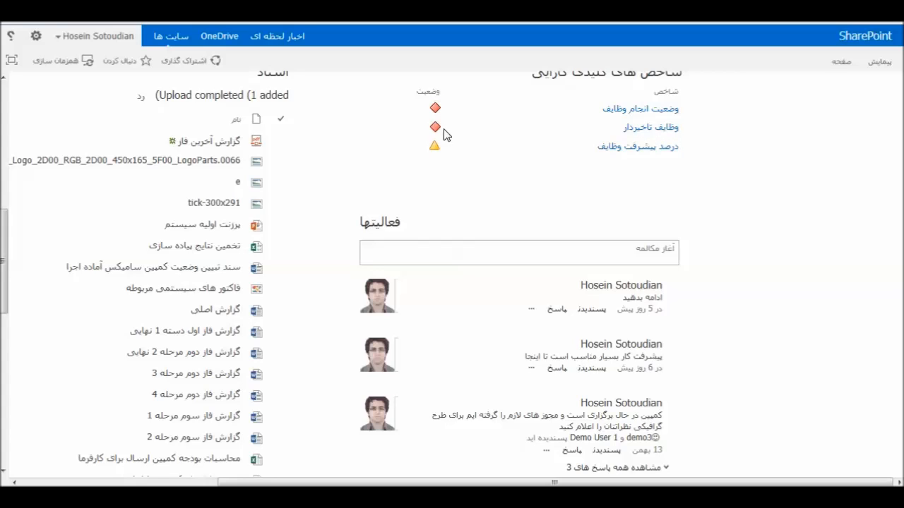
{"action": "left_click_drag", "start_coordinate": [2, 268], "coordinate": [2, 304]}
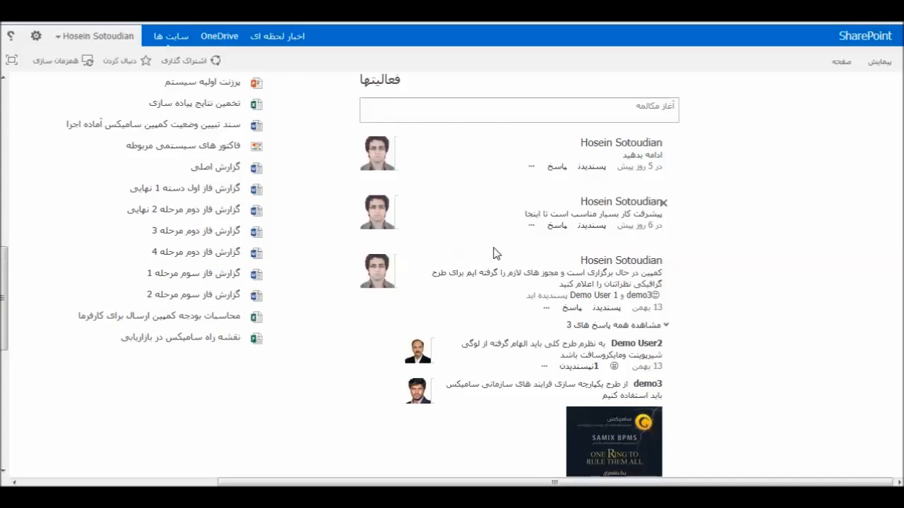
Like the demo3 image post in the site newsfeed and follow it
{"action": "scroll", "coordinate": [493, 274], "scroll_direction": "down", "scroll_amount": 5}
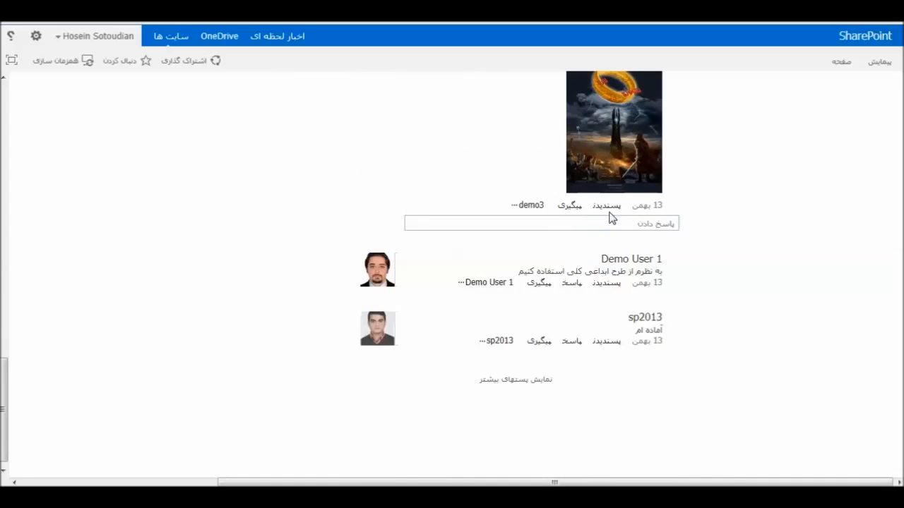
{"action": "left_click", "coordinate": [608, 205]}
{"action": "left_click", "coordinate": [586, 225]}
{"action": "left_click", "coordinate": [567, 206]}
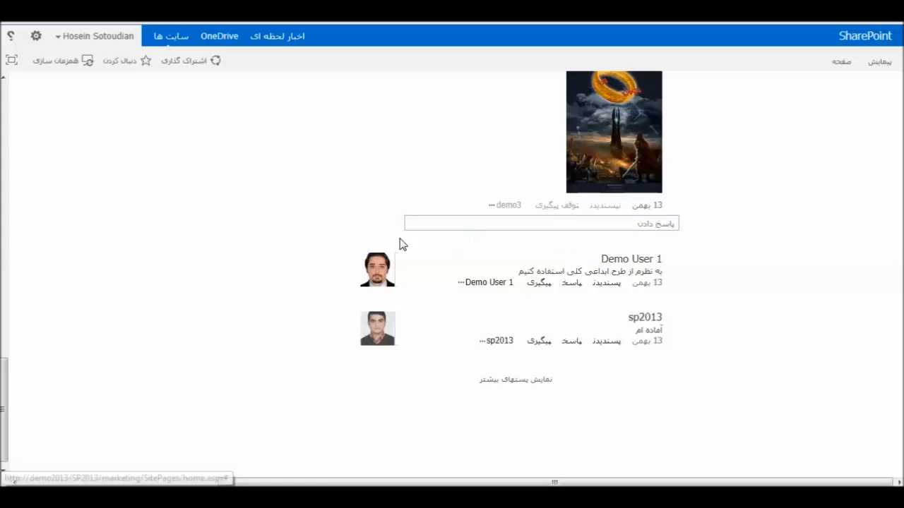
{"action": "left_click_drag", "start_coordinate": [5, 424], "coordinate": [4, 169]}
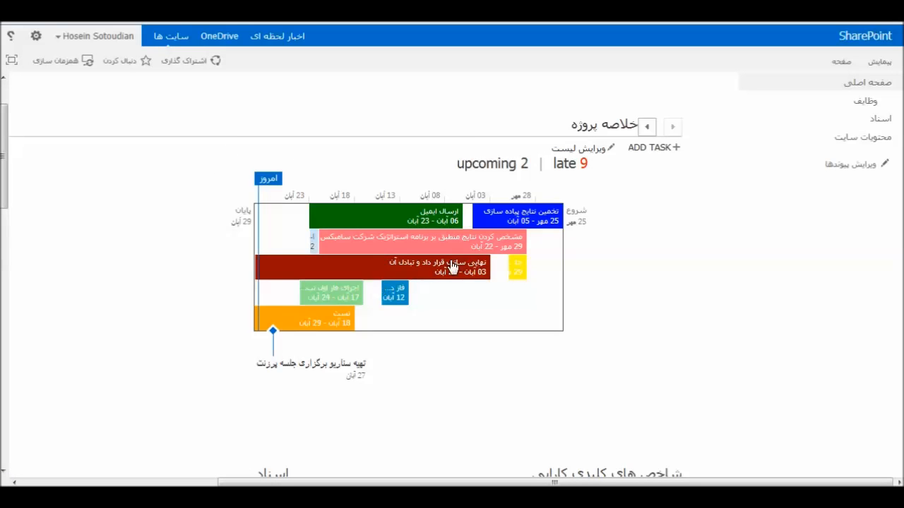
Cancel the Add Task form, then switch the Campaign Tasks list to Quick Edit via 'edit list'
{"action": "left_click", "coordinate": [647, 126]}
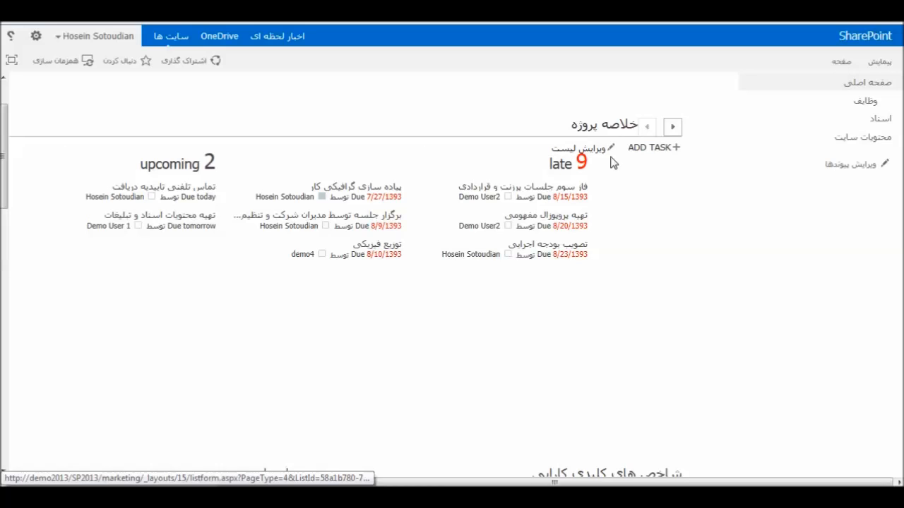
{"action": "left_click", "coordinate": [649, 147]}
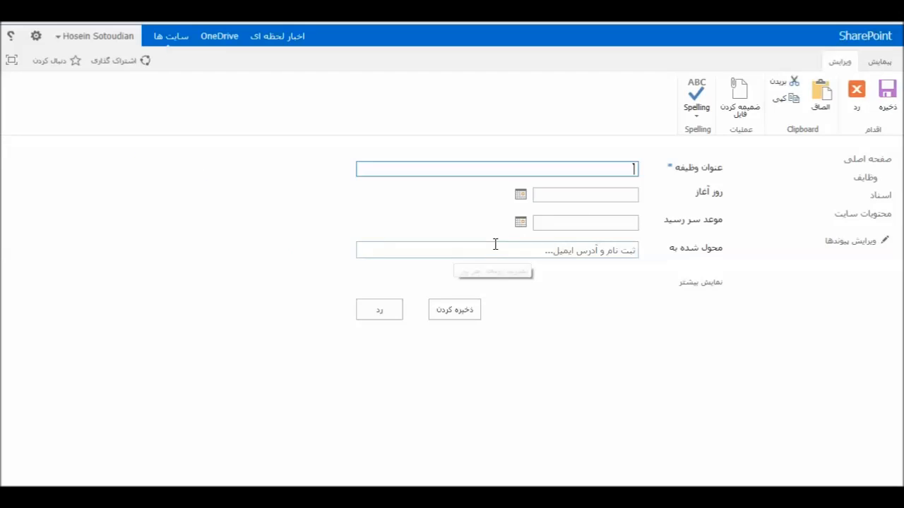
{"action": "left_click", "coordinate": [376, 314]}
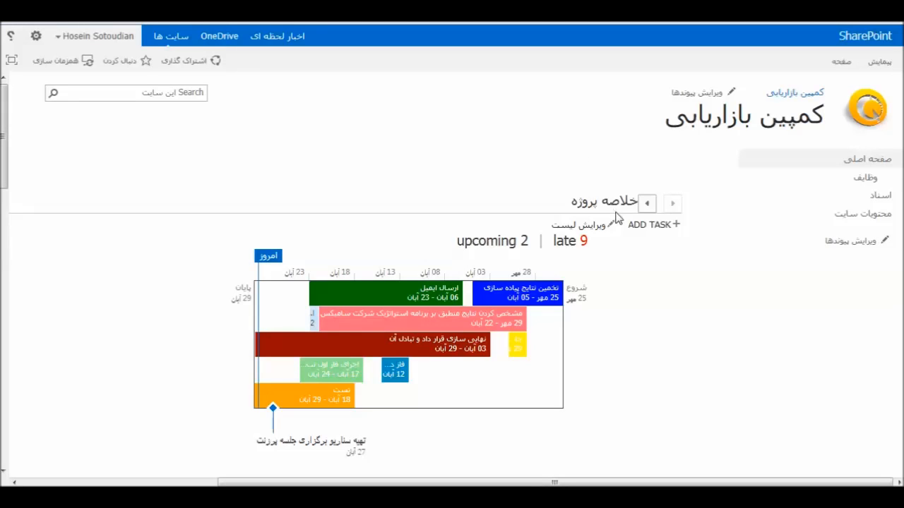
{"action": "left_click", "coordinate": [583, 231]}
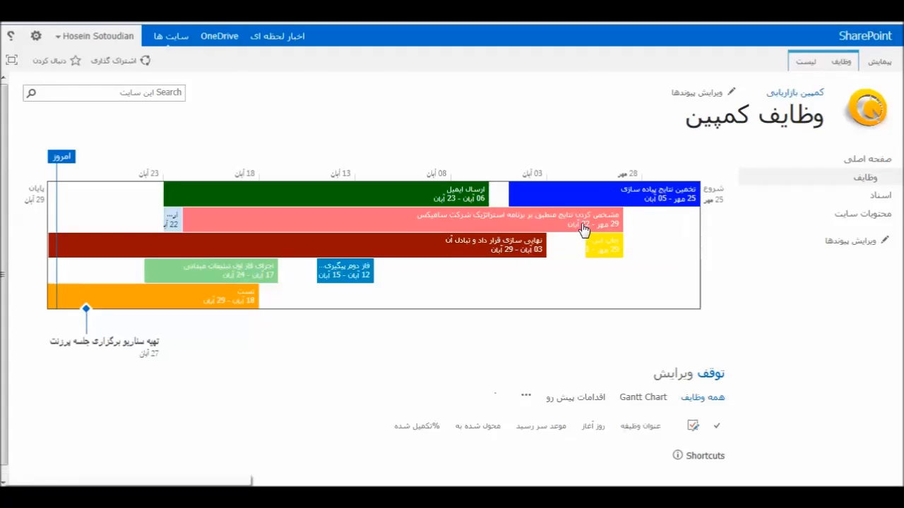
{"action": "scroll", "coordinate": [63, 275], "scroll_direction": "down", "scroll_amount": 8}
Enter the new task title تنظیم جلسه and set its start date to 27 Aban 1393
{"action": "left_click", "coordinate": [614, 416]}
{"action": "type", "text": "ار"}
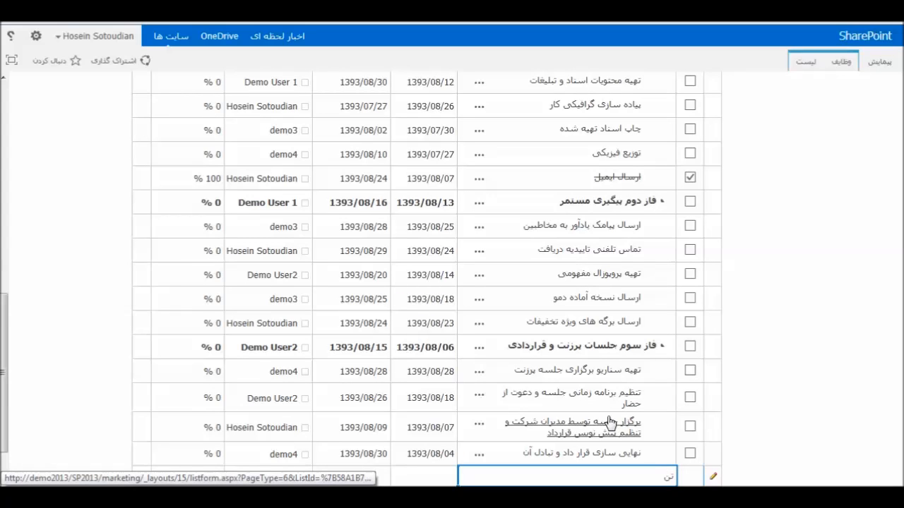
{"action": "scroll", "coordinate": [611, 422], "scroll_direction": "down", "scroll_amount": 1}
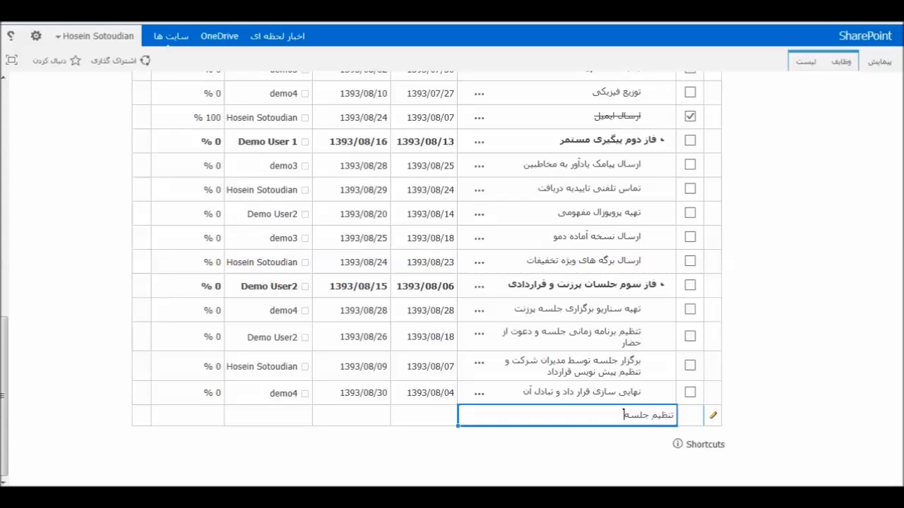
{"action": "key", "text": "Tab"}
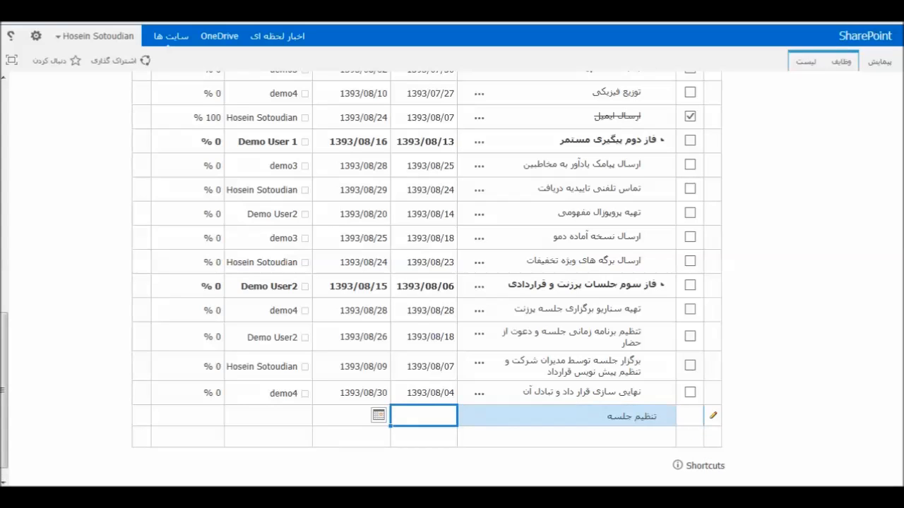
{"action": "left_click", "coordinate": [379, 416]}
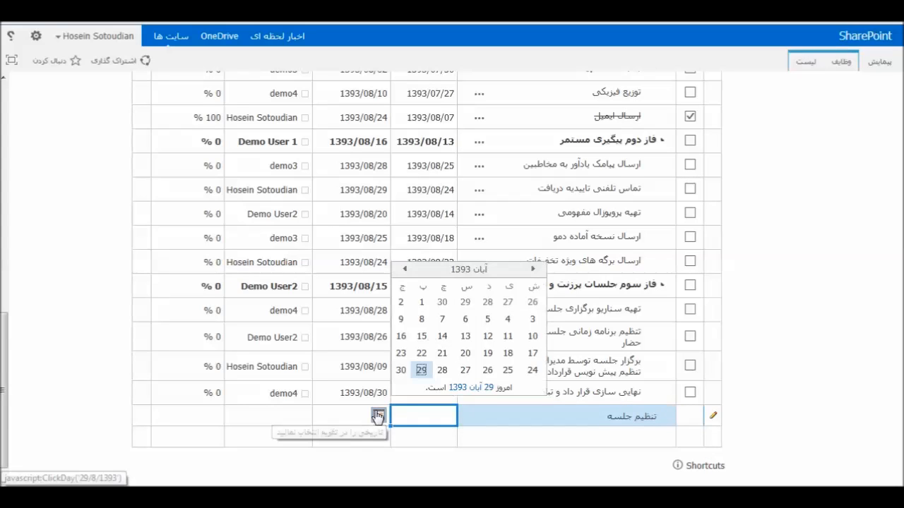
{"action": "left_click", "coordinate": [465, 371]}
{"action": "left_click", "coordinate": [316, 422]}
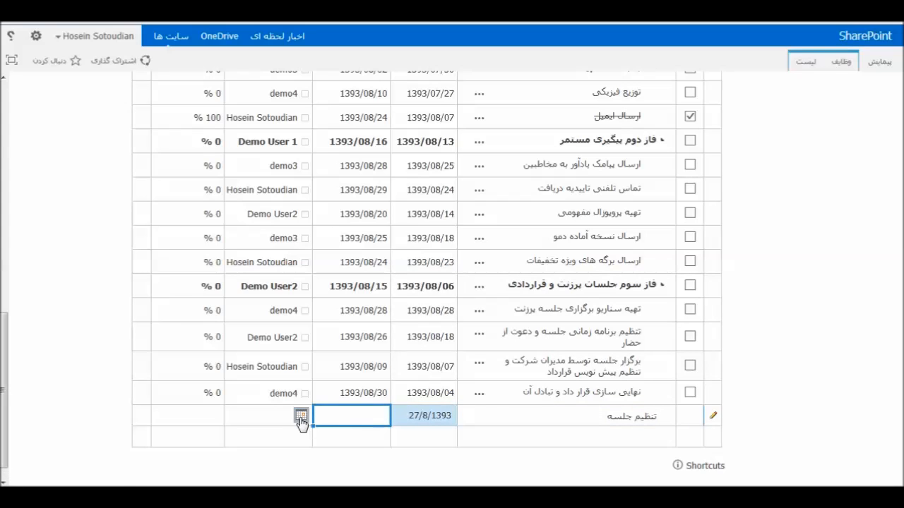
Set the task's due date to 30 Aban 1393 and assign it to a user's domain account
{"action": "left_click", "coordinate": [301, 416]}
{"action": "left_click", "coordinate": [325, 375]}
{"action": "left_click", "coordinate": [266, 417]}
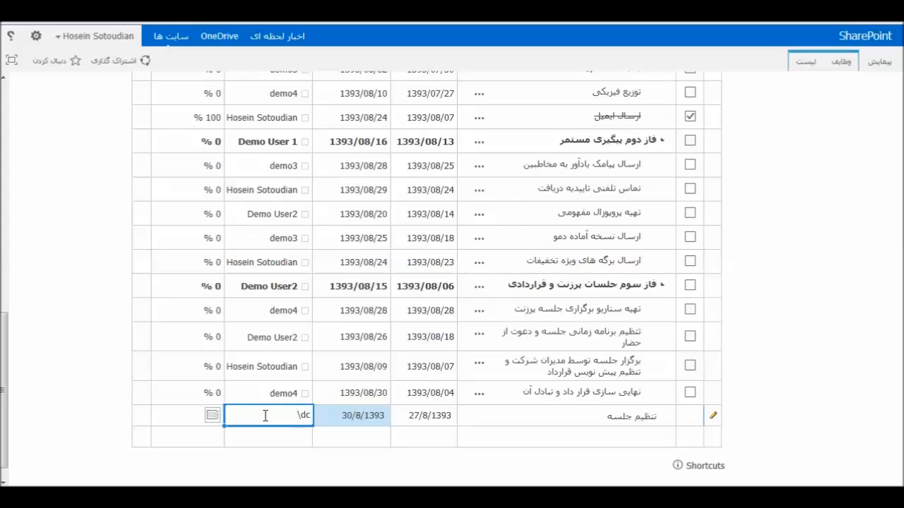
{"action": "key", "text": "Return"}
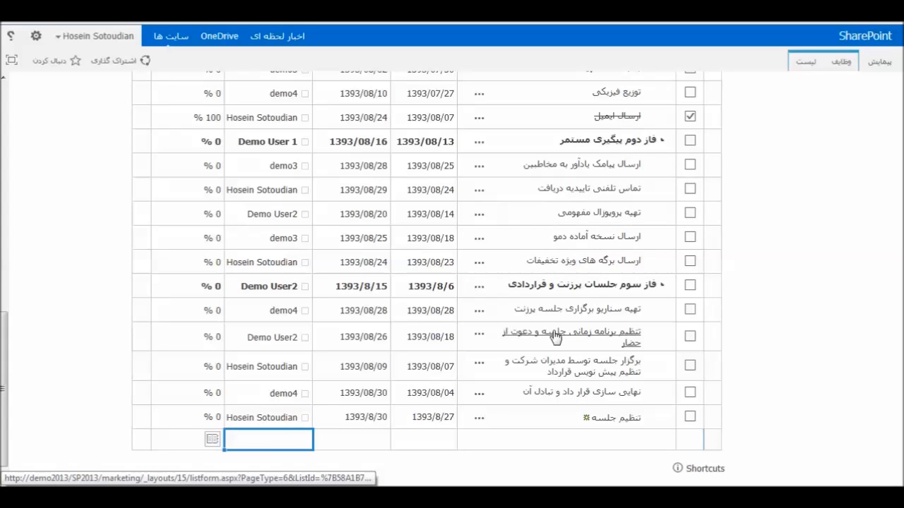
{"action": "scroll", "coordinate": [603, 316], "scroll_direction": "up", "scroll_amount": 2}
{"action": "scroll", "coordinate": [604, 315], "scroll_direction": "up", "scroll_amount": 5}
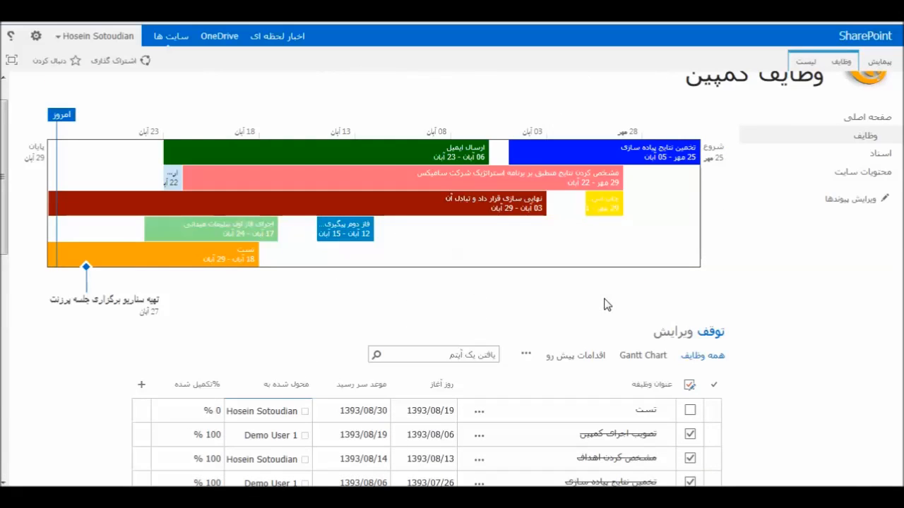
Copy Excel task rows A2:D8 and paste them into the Quick Edit grid's empty last row
{"action": "scroll", "coordinate": [645, 334], "scroll_direction": "down", "scroll_amount": 10}
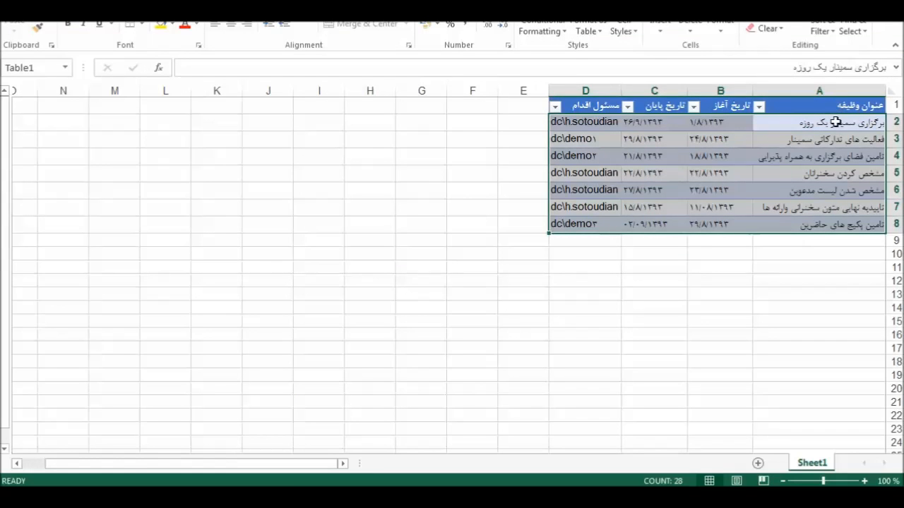
{"action": "left_click_drag", "start_coordinate": [835, 122], "coordinate": [558, 226]}
{"action": "key", "text": "ctrl+c"}
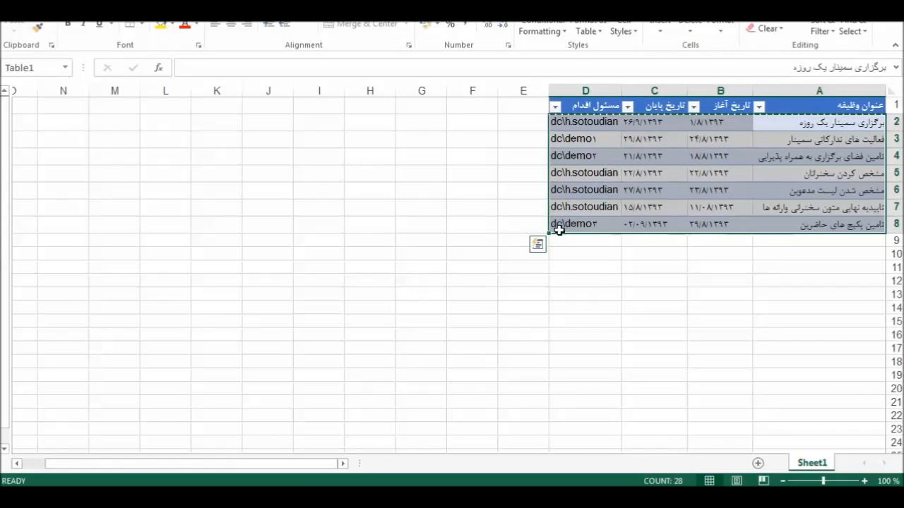
{"action": "key", "text": "alt+Tab"}
{"action": "left_click", "coordinate": [645, 419]}
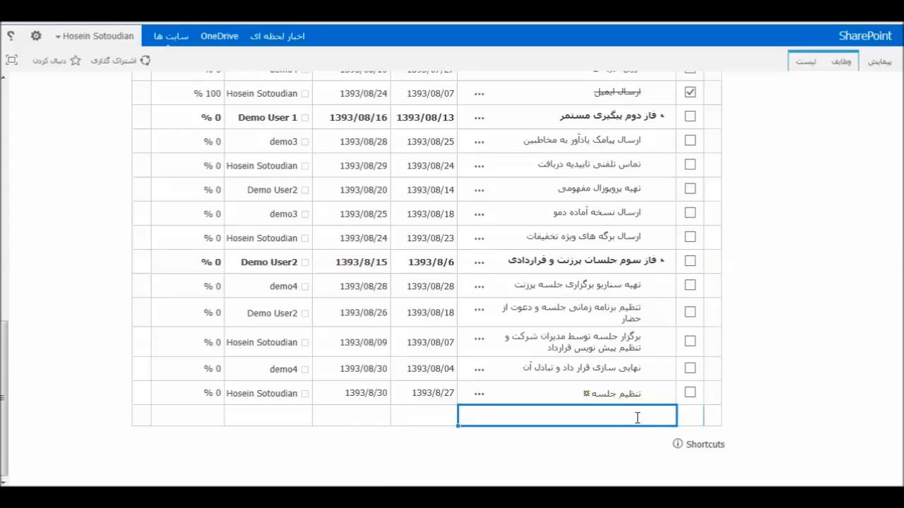
{"action": "key", "text": "ctrl+v"}
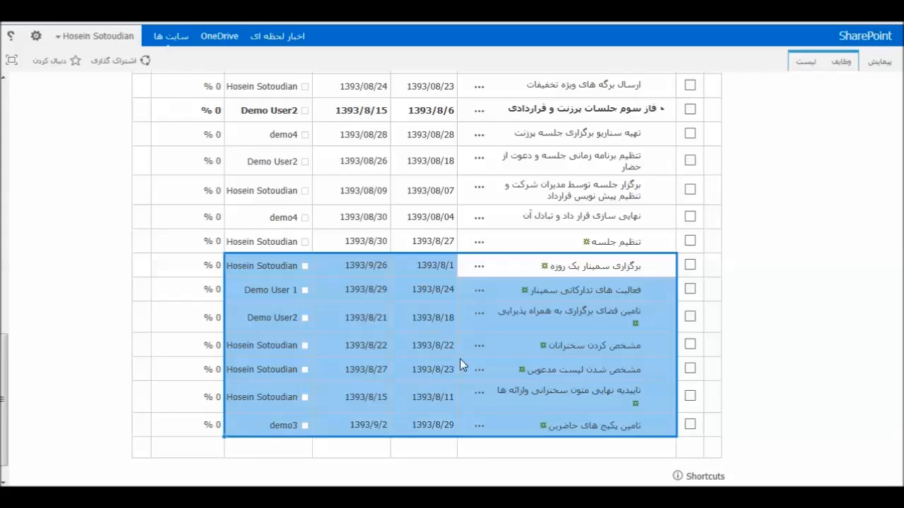
{"action": "scroll", "coordinate": [459, 358], "scroll_direction": "up", "scroll_amount": 8}
{"action": "scroll", "coordinate": [664, 138], "scroll_direction": "up", "scroll_amount": 3}
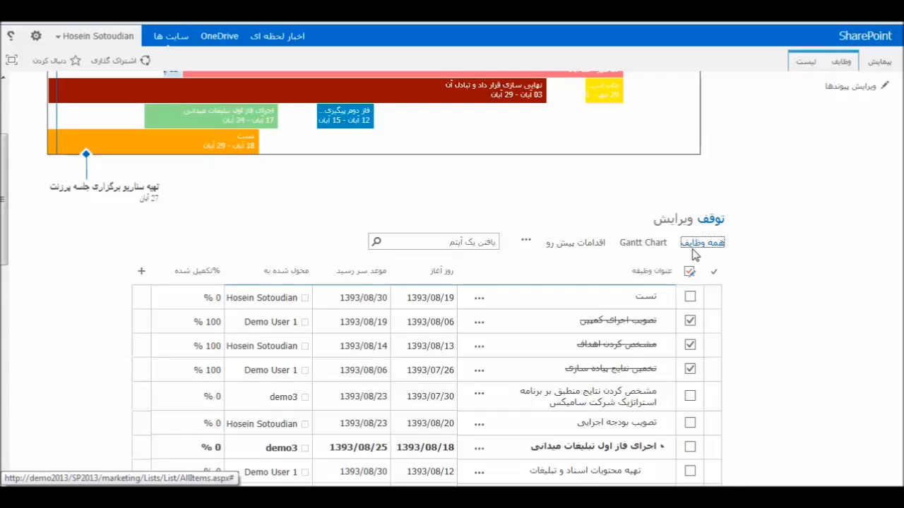
Return to the All Tasks view and collapse the phase 2 follow-up subtasks
{"action": "left_click", "coordinate": [699, 243]}
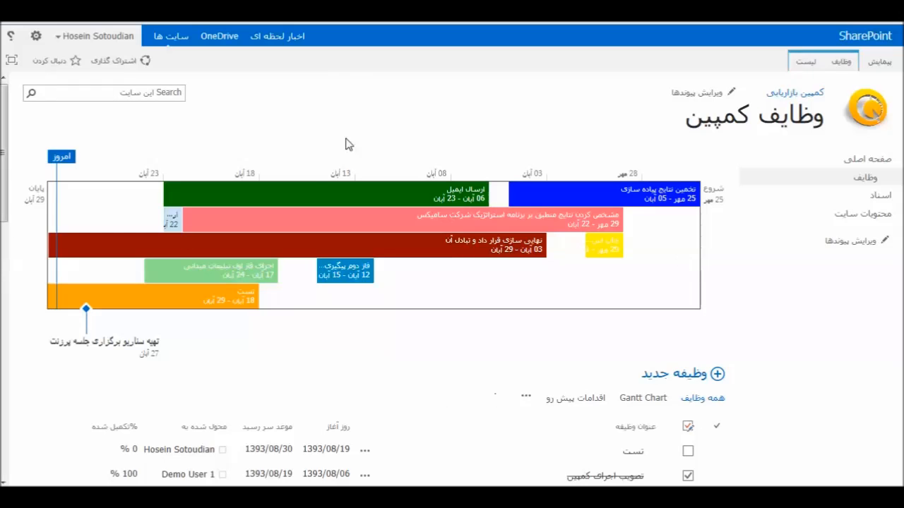
{"action": "scroll", "coordinate": [647, 411], "scroll_direction": "down", "scroll_amount": 3}
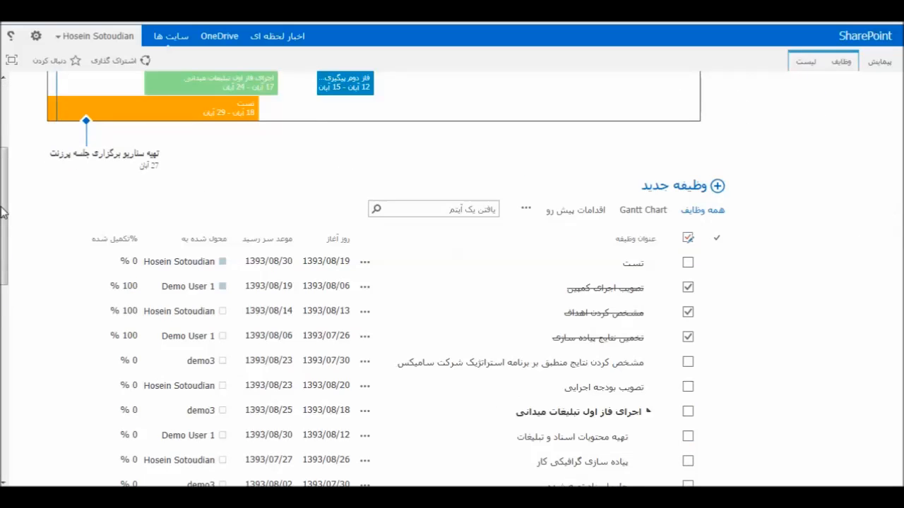
{"action": "left_click_drag", "start_coordinate": [2, 212], "coordinate": [45, 262]}
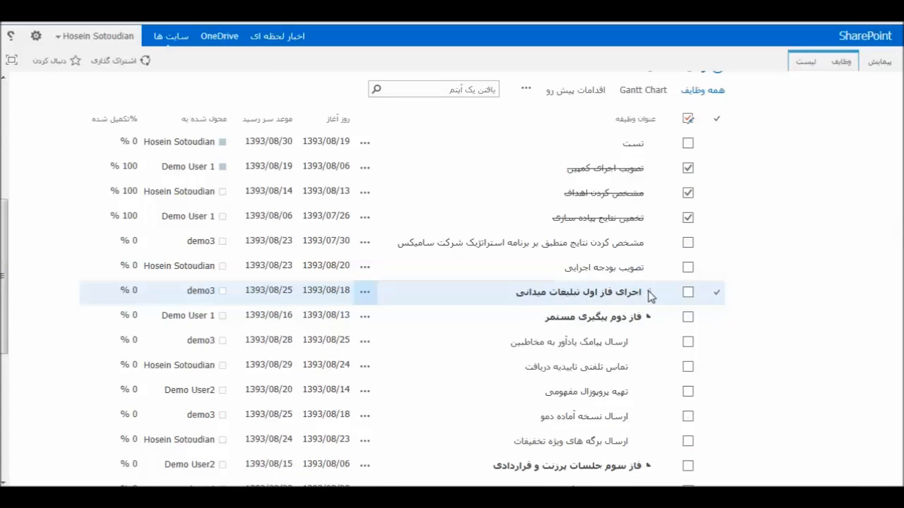
{"action": "left_click", "coordinate": [649, 318]}
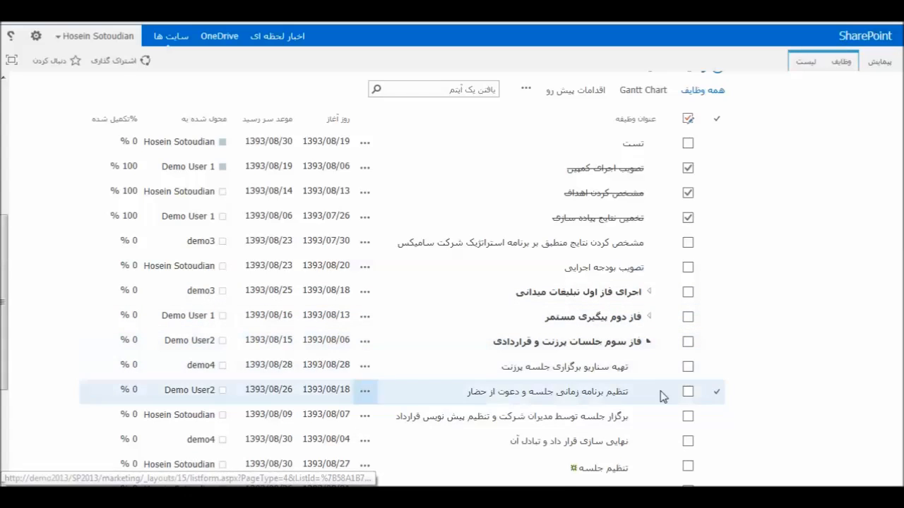
Check off the speech-text approval and attendee-package tasks as complete, then select the speakers task
{"action": "scroll", "coordinate": [635, 381], "scroll_direction": "down", "scroll_amount": 4}
{"action": "scroll", "coordinate": [681, 205], "scroll_direction": "up", "scroll_amount": 4}
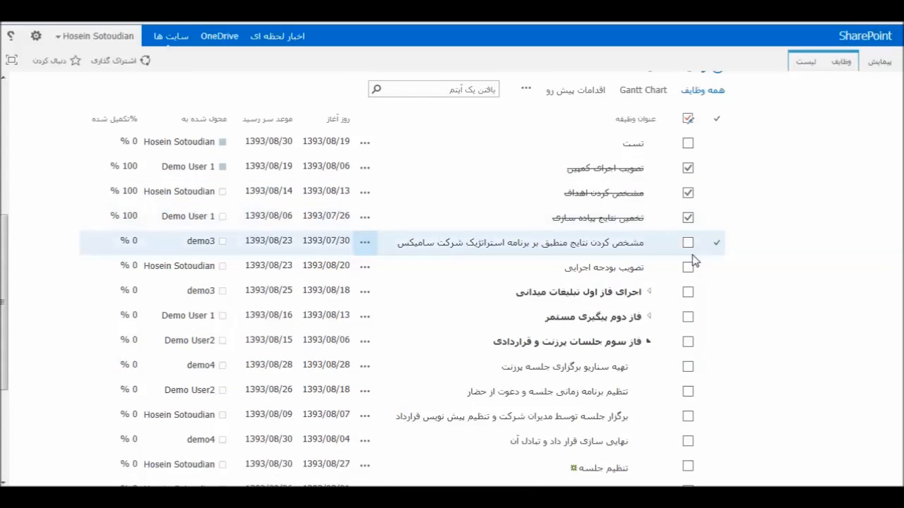
{"action": "scroll", "coordinate": [689, 264], "scroll_direction": "down", "scroll_amount": 3}
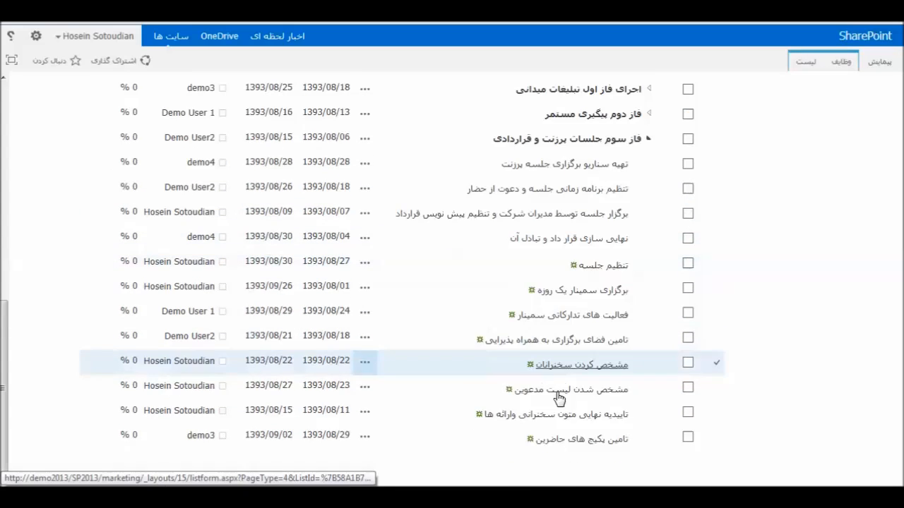
{"action": "left_click", "coordinate": [689, 414]}
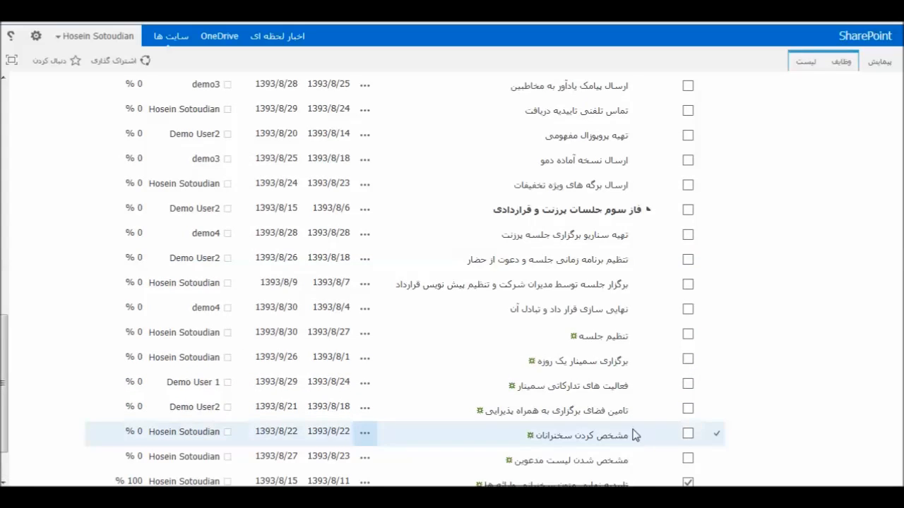
{"action": "left_click", "coordinate": [688, 436]}
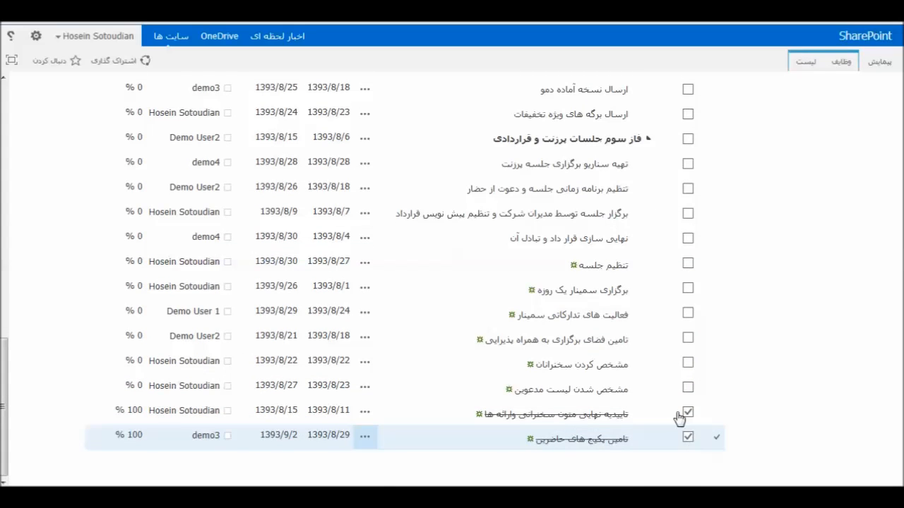
{"action": "left_click", "coordinate": [714, 364]}
{"action": "scroll", "coordinate": [763, 212], "scroll_direction": "up", "scroll_amount": 10}
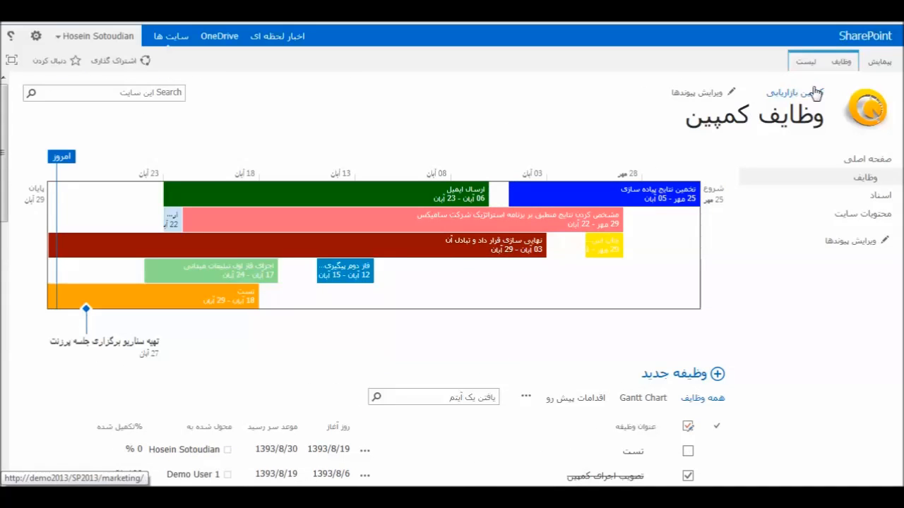
Bring up the Tasks ribbon's hierarchy commands for the speakers task, then return to browsing
{"action": "left_click", "coordinate": [806, 61]}
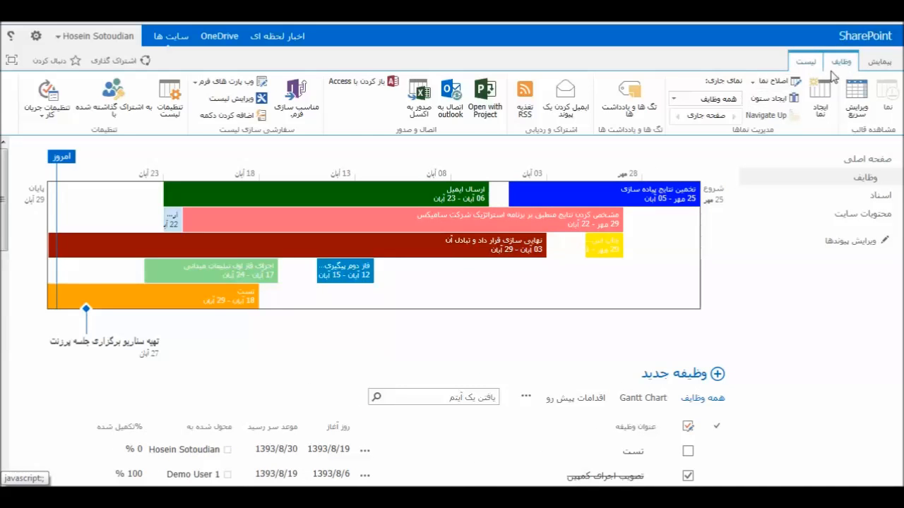
{"action": "left_click", "coordinate": [841, 61]}
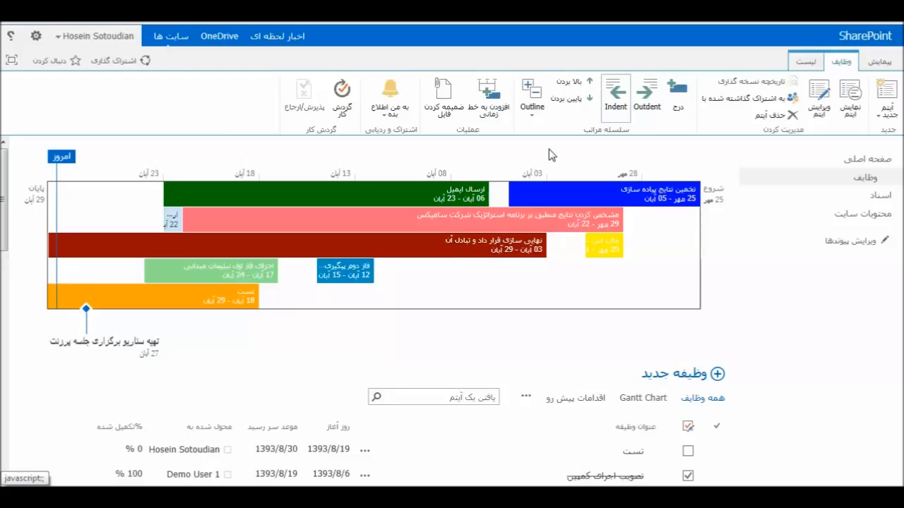
{"action": "scroll", "coordinate": [91, 212], "scroll_direction": "down", "scroll_amount": 10}
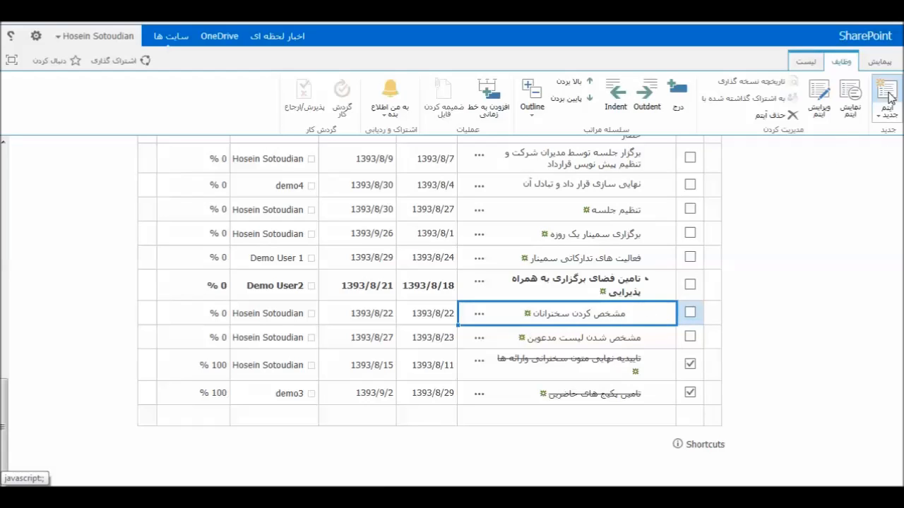
{"action": "left_click", "coordinate": [805, 62]}
{"action": "left_click", "coordinate": [879, 61]}
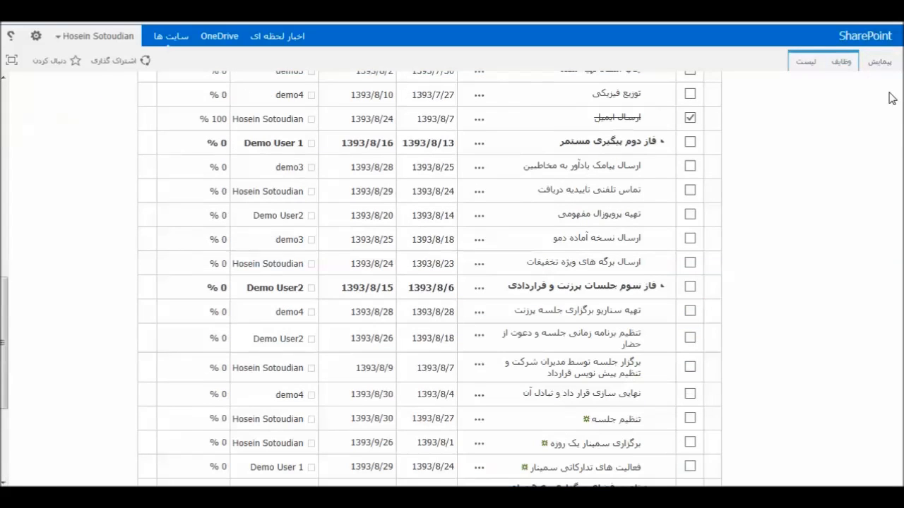
Restore the list's standard view and select the first task, تست, showing its task commands
{"action": "left_click", "coordinate": [848, 62]}
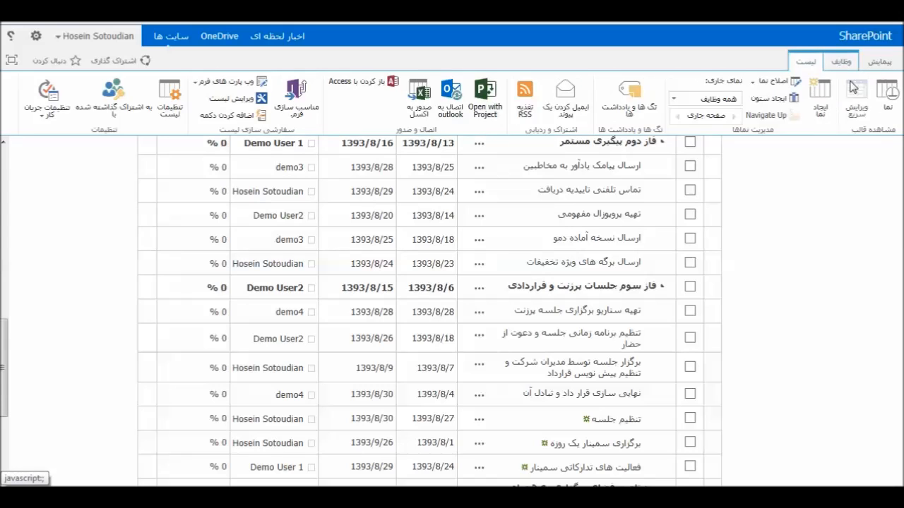
{"action": "left_click", "coordinate": [884, 99]}
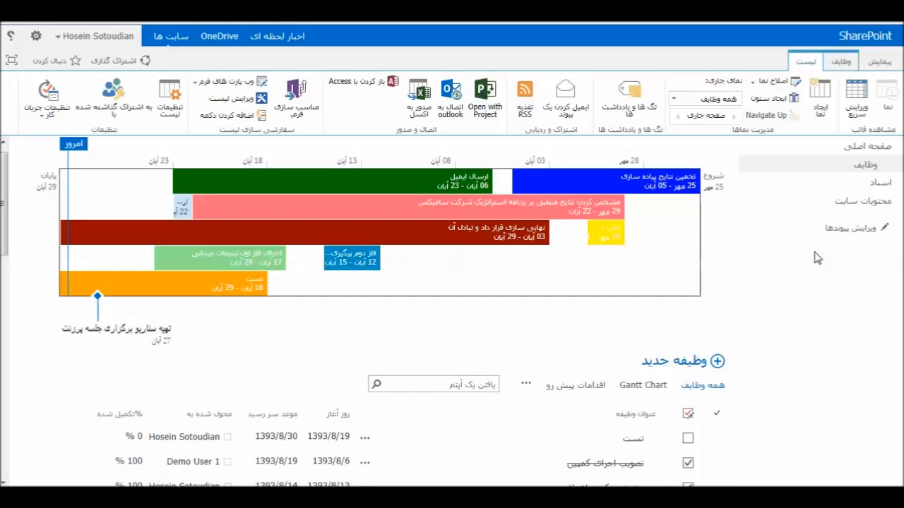
{"action": "scroll", "coordinate": [689, 350], "scroll_direction": "down", "scroll_amount": 5}
{"action": "scroll", "coordinate": [663, 353], "scroll_direction": "up", "scroll_amount": 5}
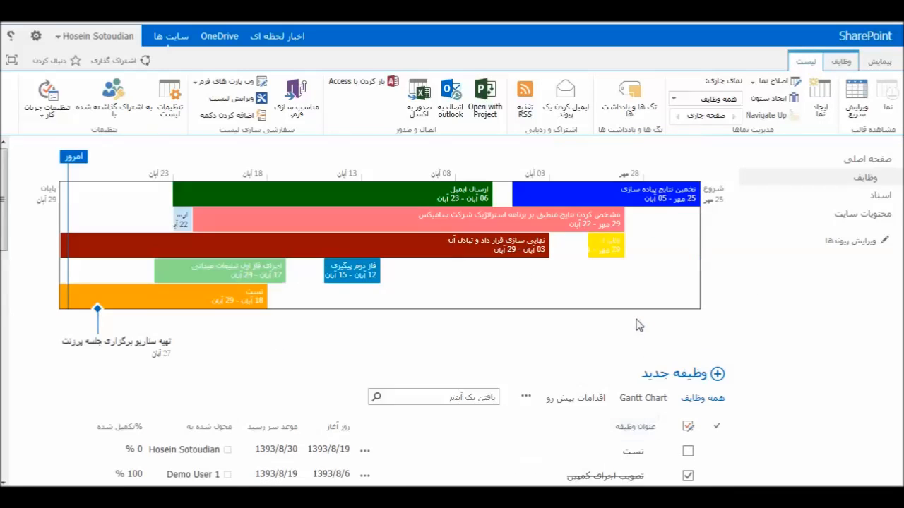
{"action": "scroll", "coordinate": [639, 325], "scroll_direction": "down", "scroll_amount": 4}
{"action": "scroll", "coordinate": [439, 170], "scroll_direction": "up", "scroll_amount": 3}
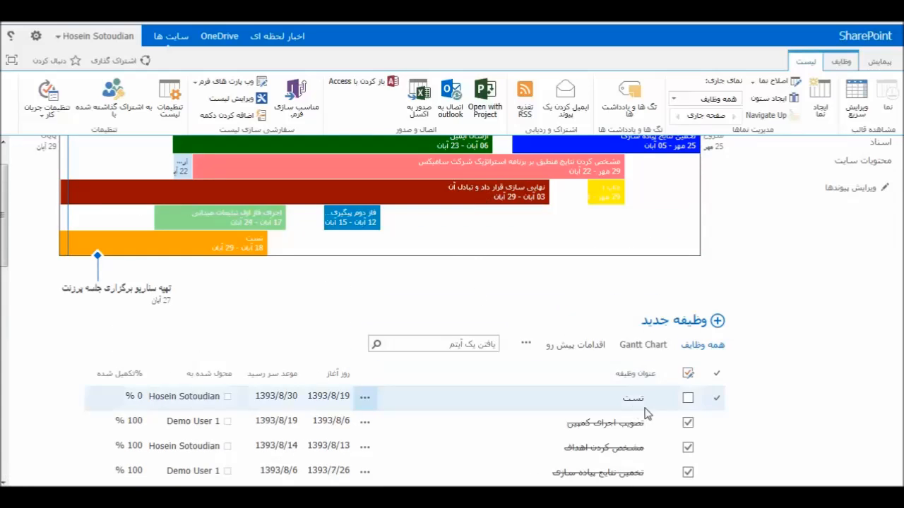
{"action": "left_click", "coordinate": [715, 401]}
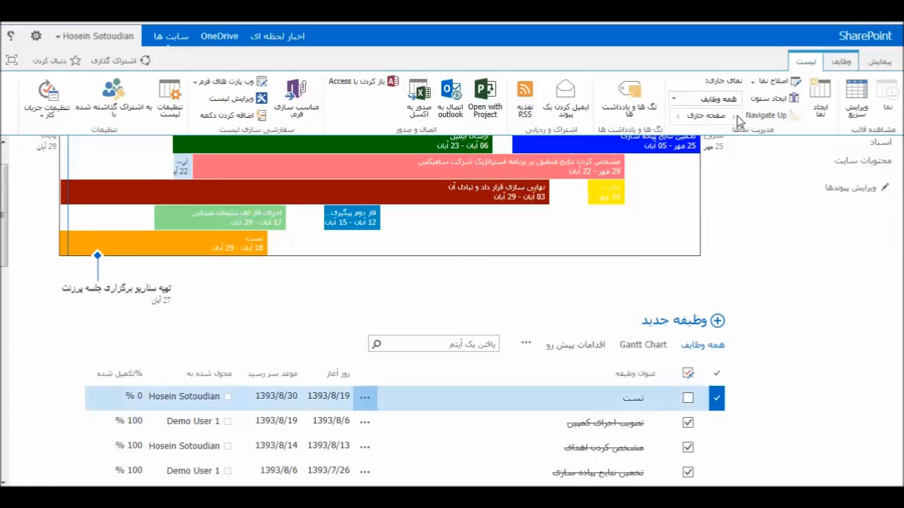
{"action": "left_click", "coordinate": [836, 67]}
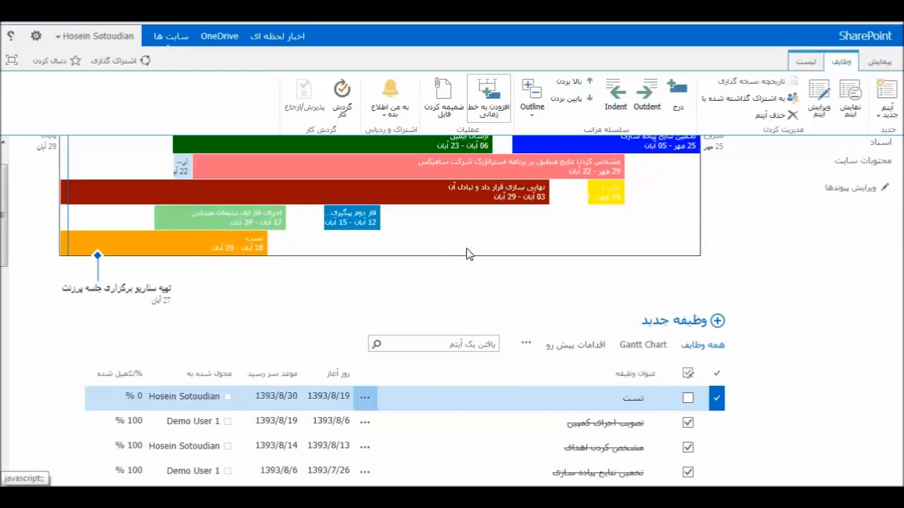
{"action": "scroll", "coordinate": [451, 282], "scroll_direction": "up", "scroll_amount": 1}
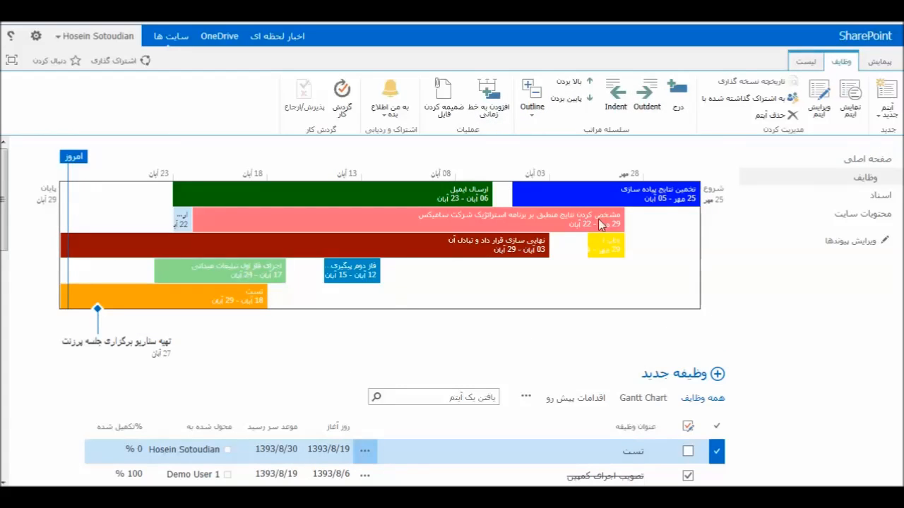